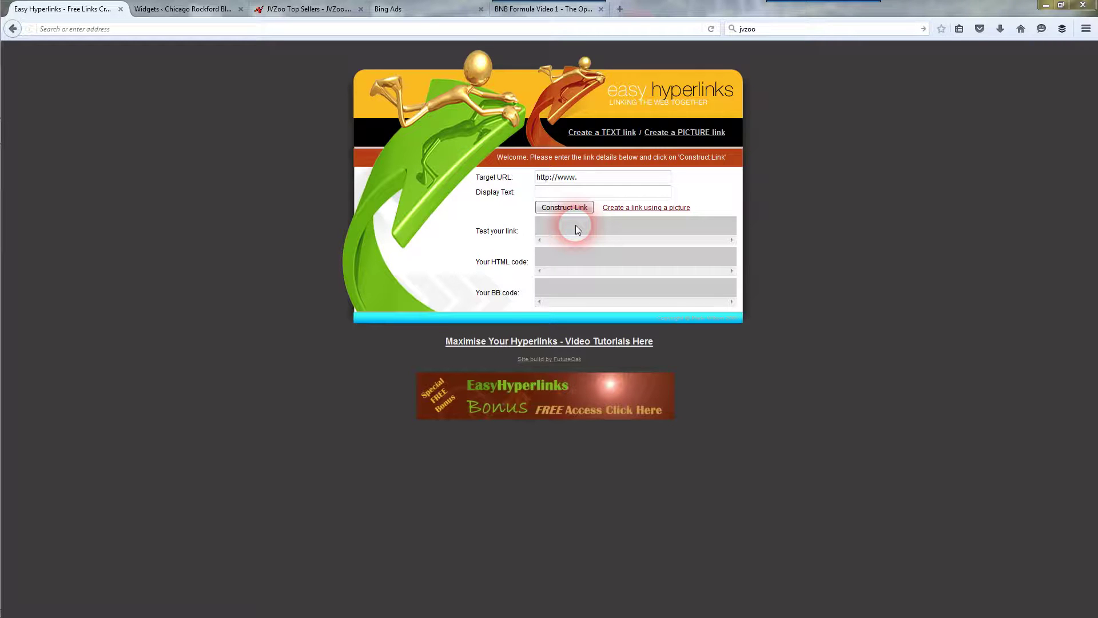
{"action": "left_click", "coordinate": [577, 179]}
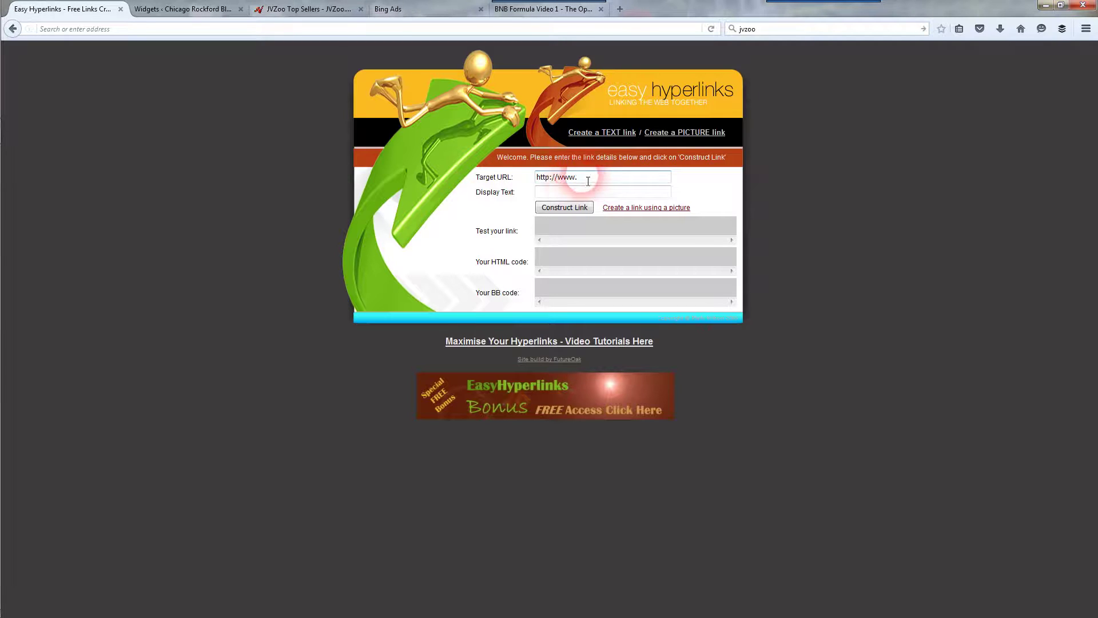
{"action": "left_click_drag", "start_coordinate": [578, 179], "coordinate": [536, 183]}
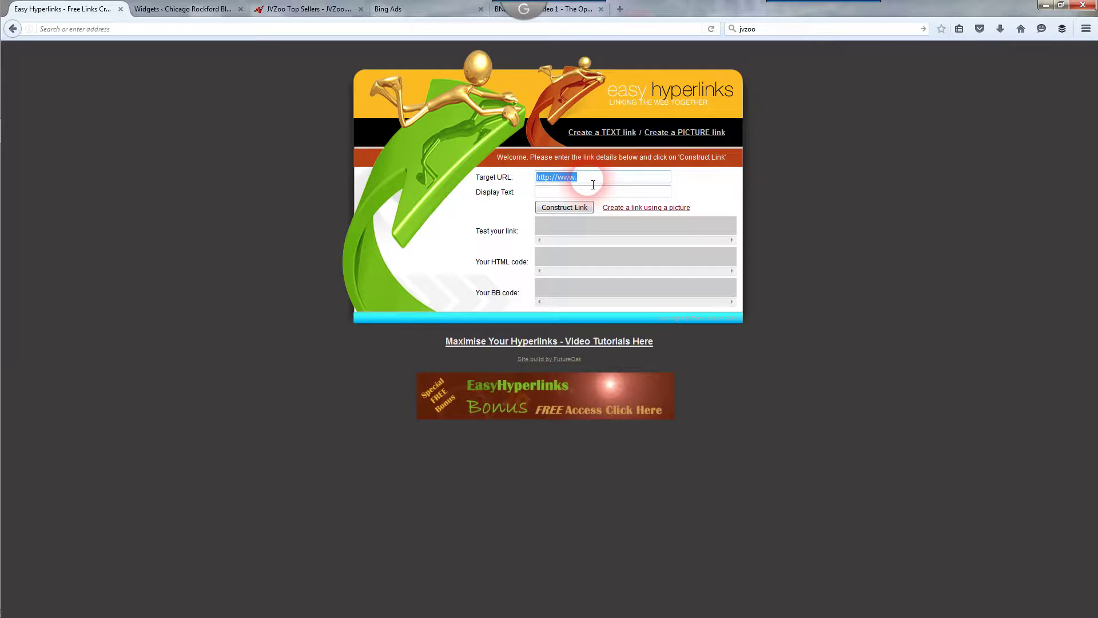
{"action": "key", "text": "BackSpace"}
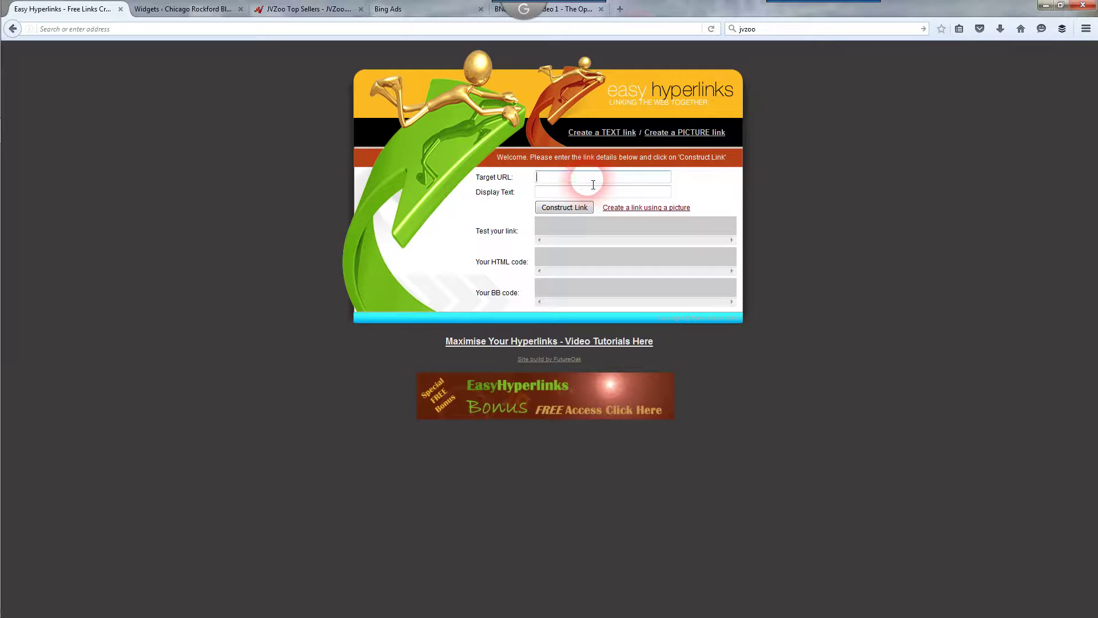
{"action": "right_click", "coordinate": [548, 182]}
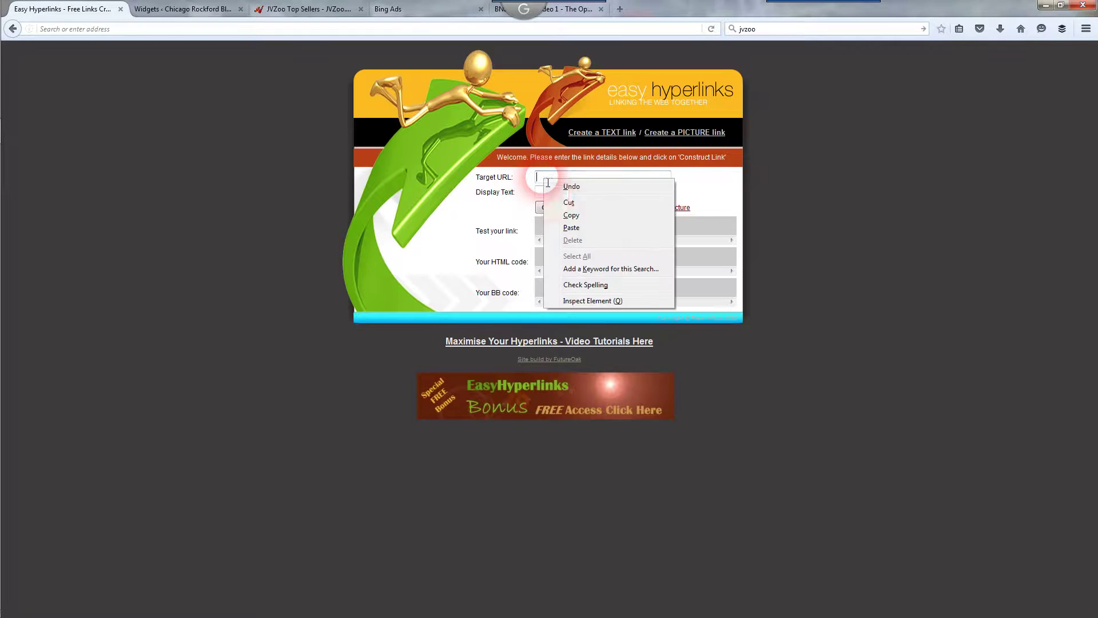
{"action": "left_click", "coordinate": [572, 224]}
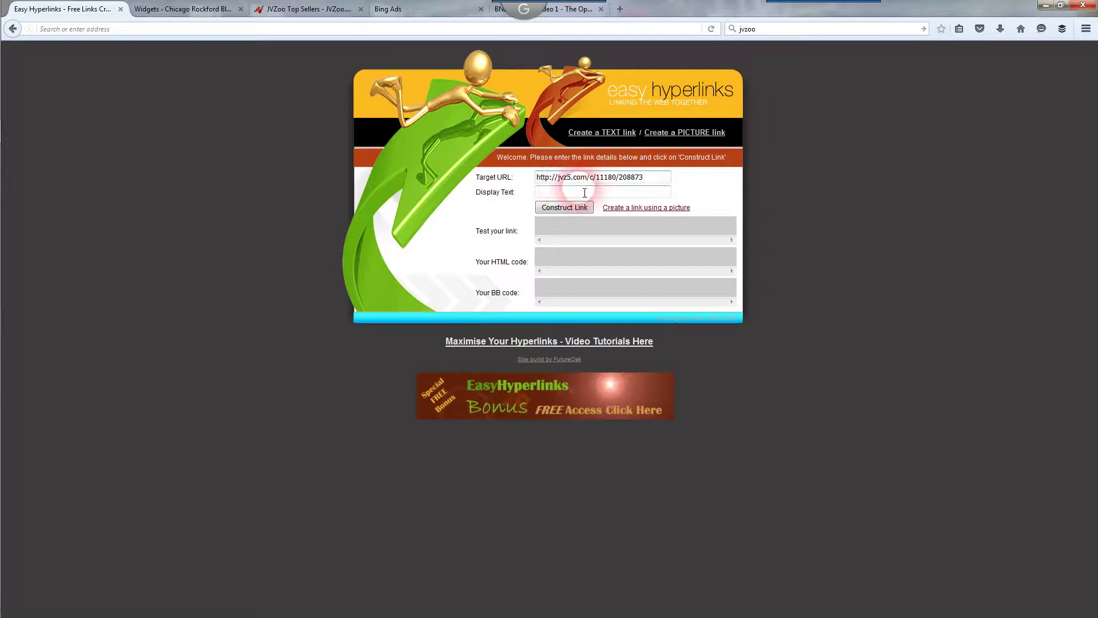
Fill Display Text with the saved free affiliate-training wording and construct the link
{"action": "left_click", "coordinate": [572, 197]}
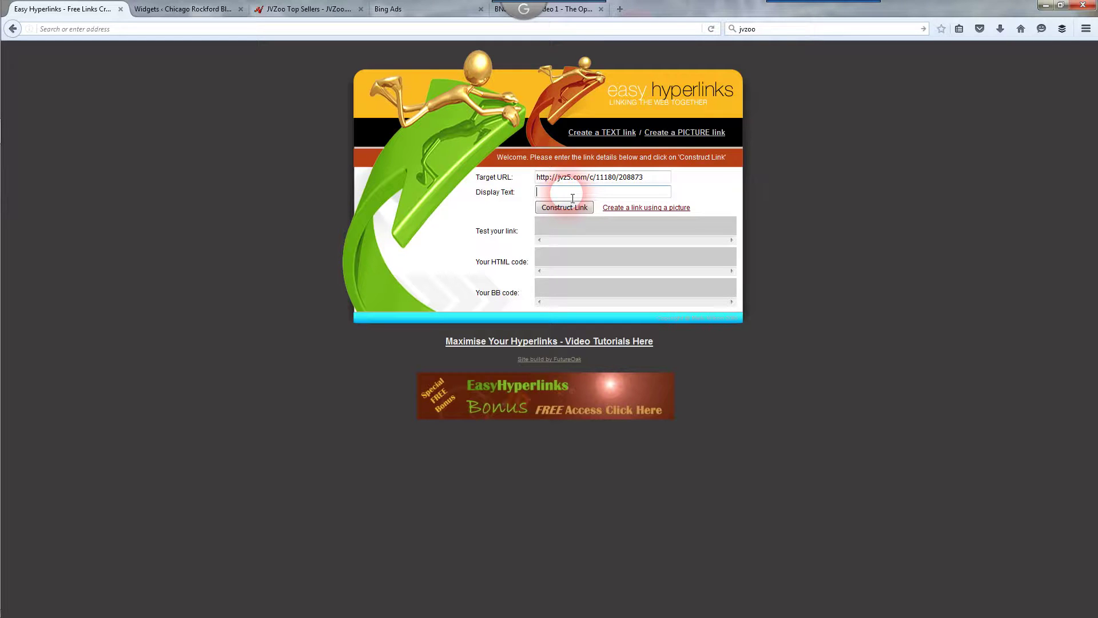
{"action": "type", "text": "Click"}
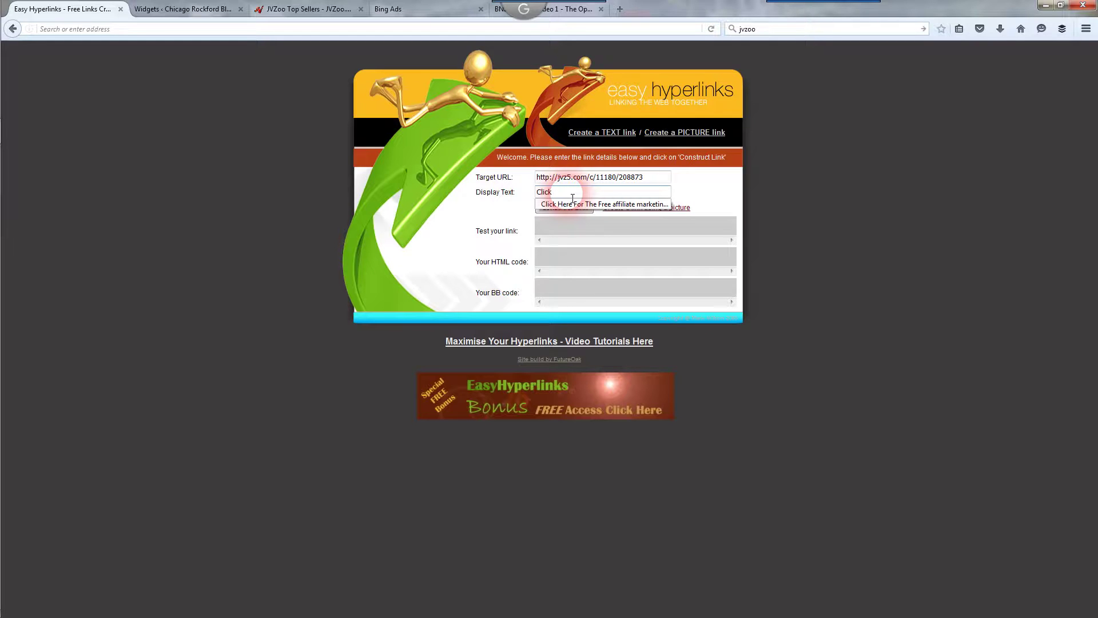
{"action": "left_click", "coordinate": [573, 203]}
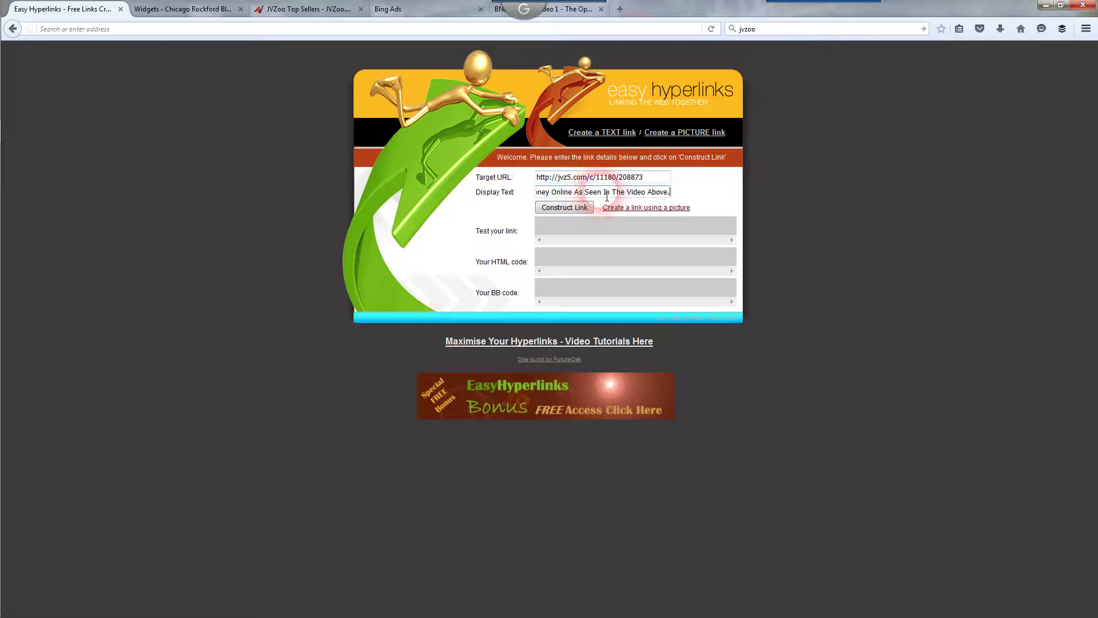
{"action": "left_click", "coordinate": [582, 209]}
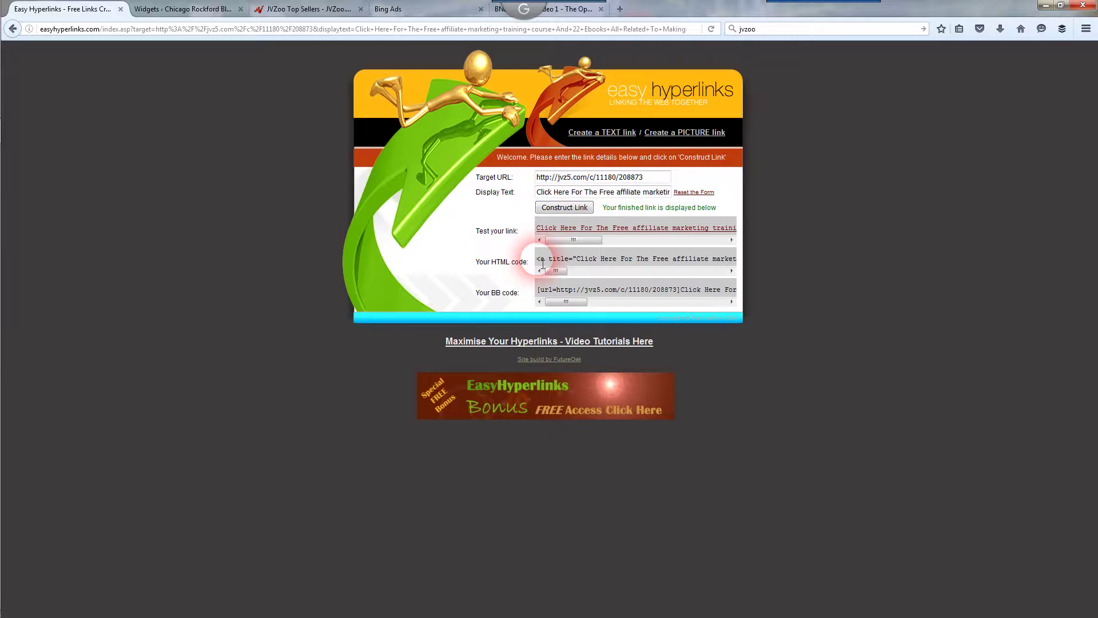
Copy the generated HTML anchor code from the Your HTML code box
{"action": "left_click_drag", "start_coordinate": [543, 263], "coordinate": [742, 265]}
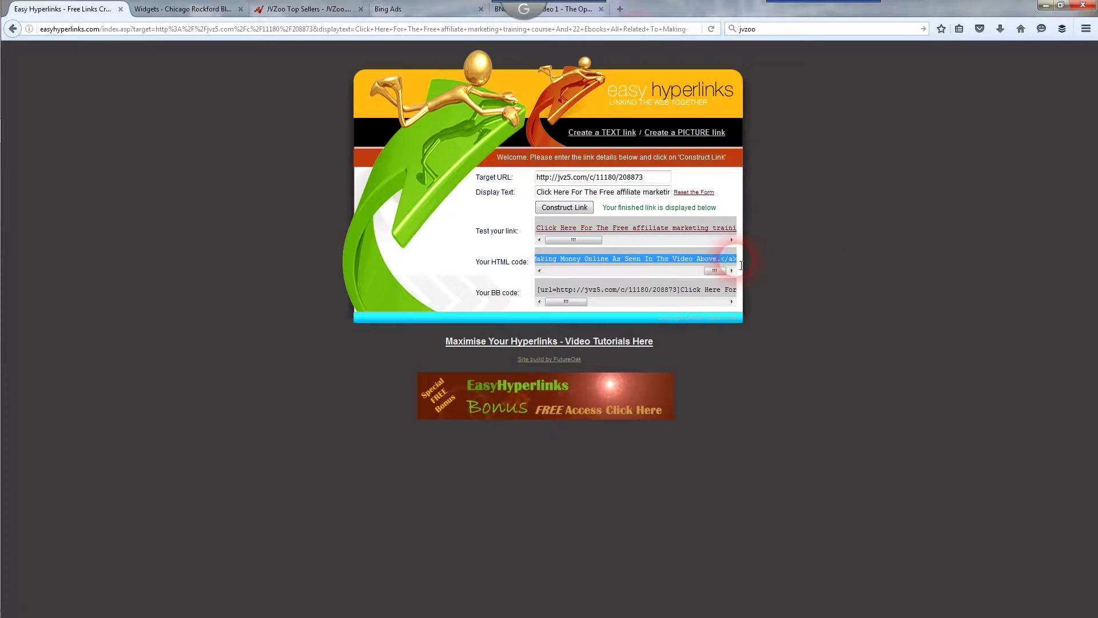
{"action": "right_click", "coordinate": [741, 266]}
{"action": "left_click", "coordinate": [754, 271]}
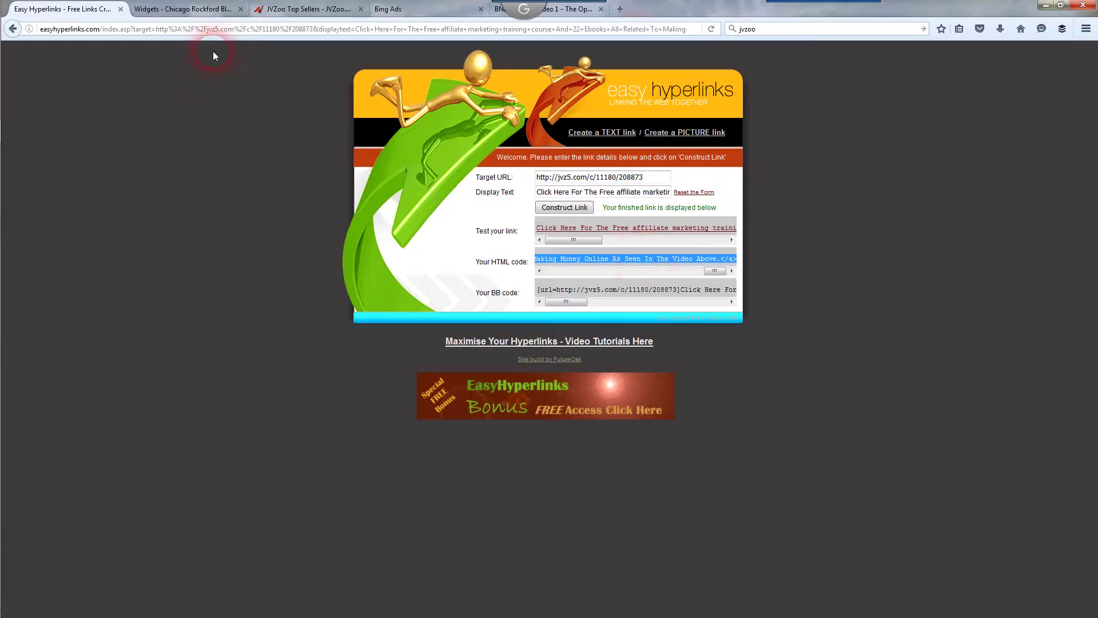
On the Widgets page, drag a Text widget from Available Widgets toward the top of Sidebar 1
{"action": "left_click", "coordinate": [210, 10]}
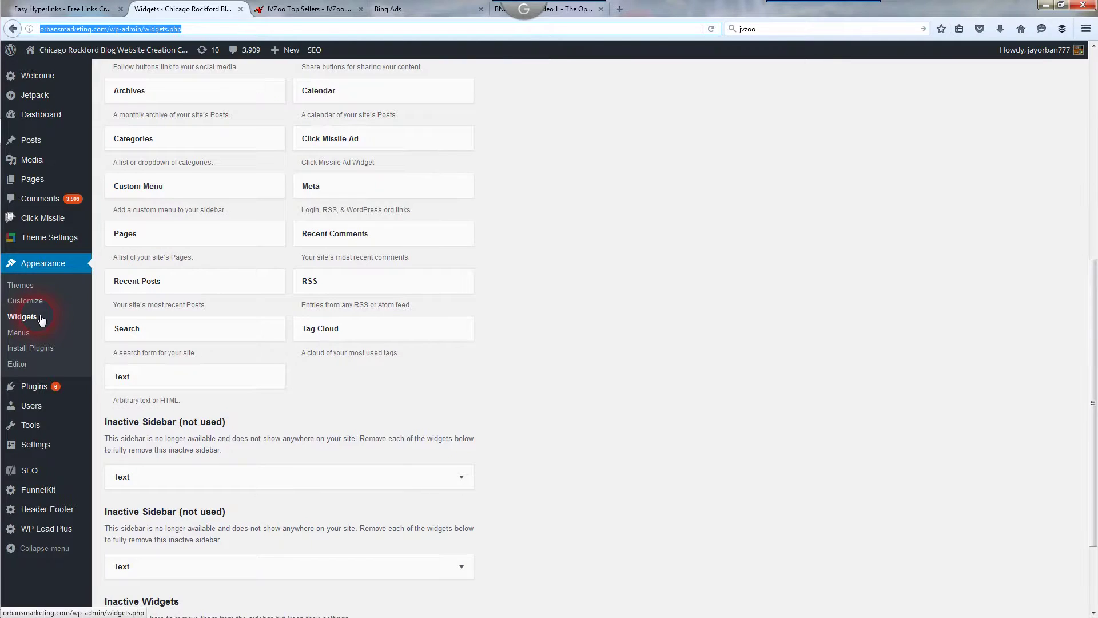
{"action": "scroll", "coordinate": [558, 424], "scroll_direction": "up", "scroll_amount": 7}
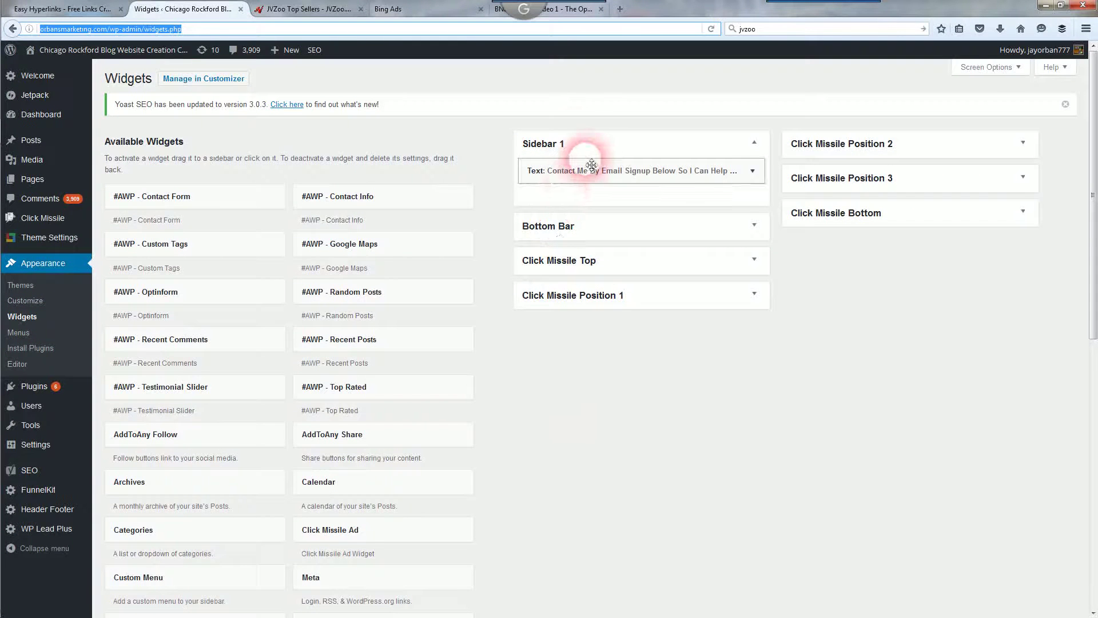
{"action": "left_click_drag", "start_coordinate": [591, 165], "coordinate": [557, 172]}
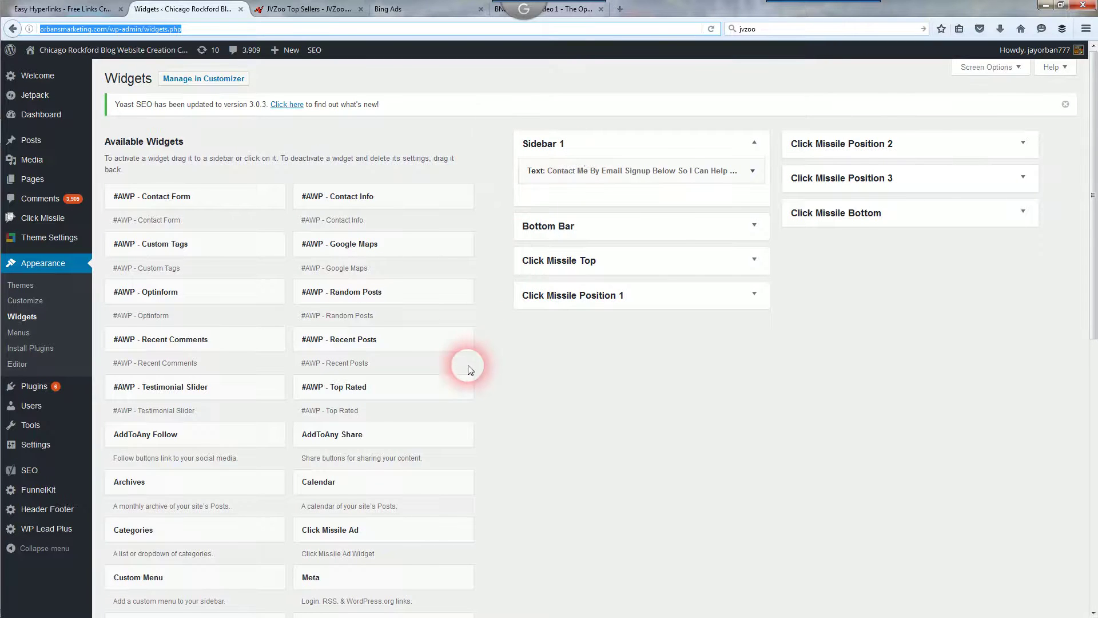
{"action": "scroll", "coordinate": [468, 360], "scroll_direction": "down", "scroll_amount": 5}
{"action": "scroll", "coordinate": [468, 366], "scroll_direction": "down", "scroll_amount": 3}
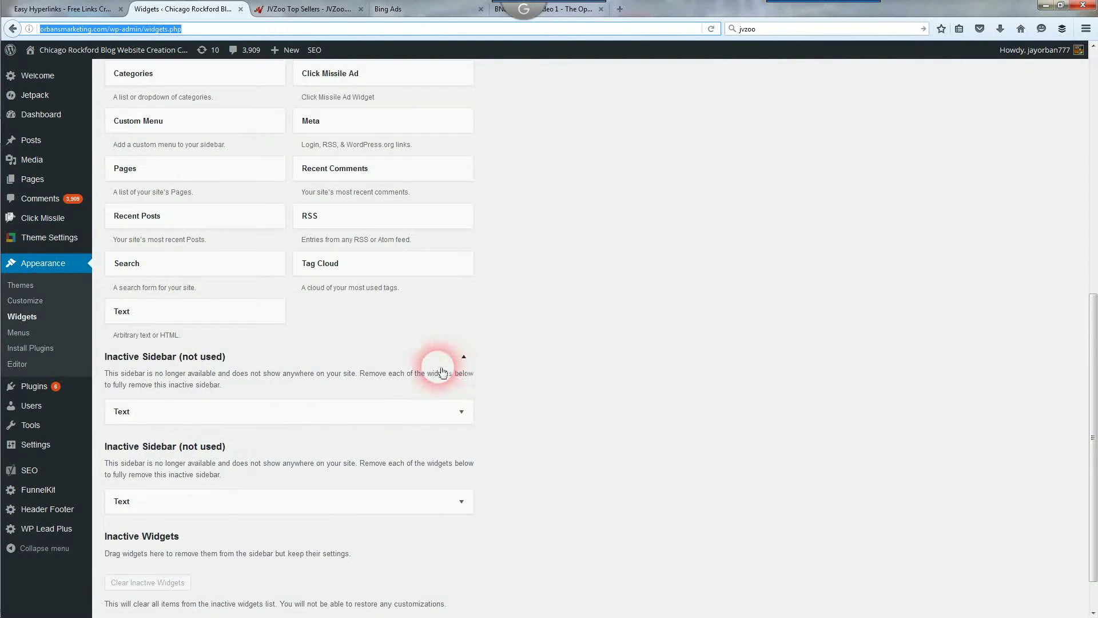
{"action": "scroll", "coordinate": [437, 363], "scroll_direction": "up", "scroll_amount": 8}
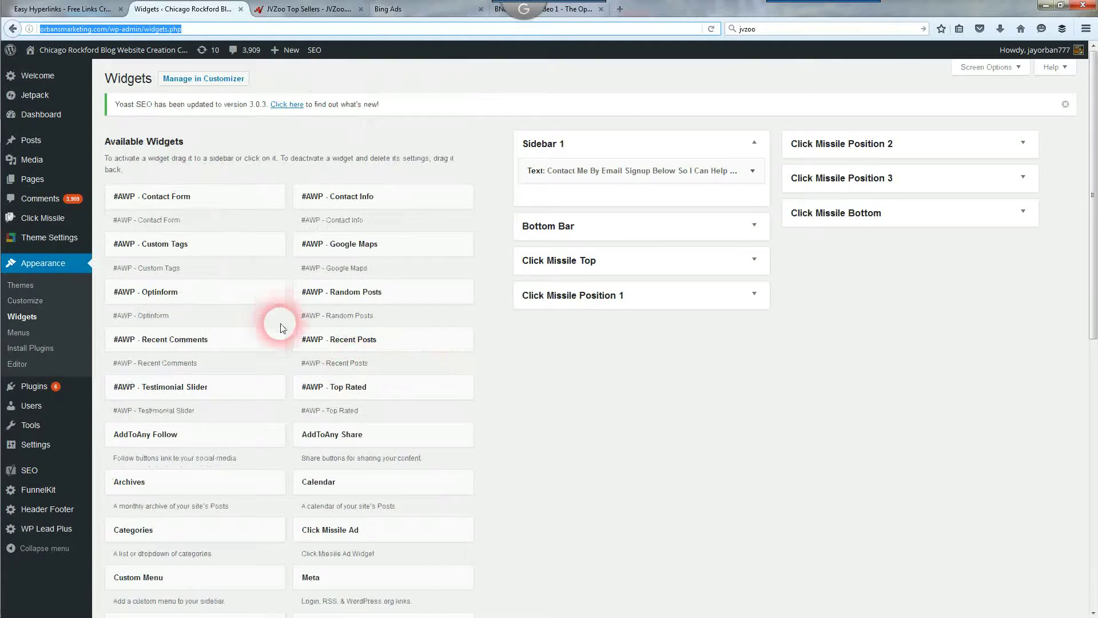
{"action": "scroll", "coordinate": [282, 322], "scroll_direction": "down", "scroll_amount": 9}
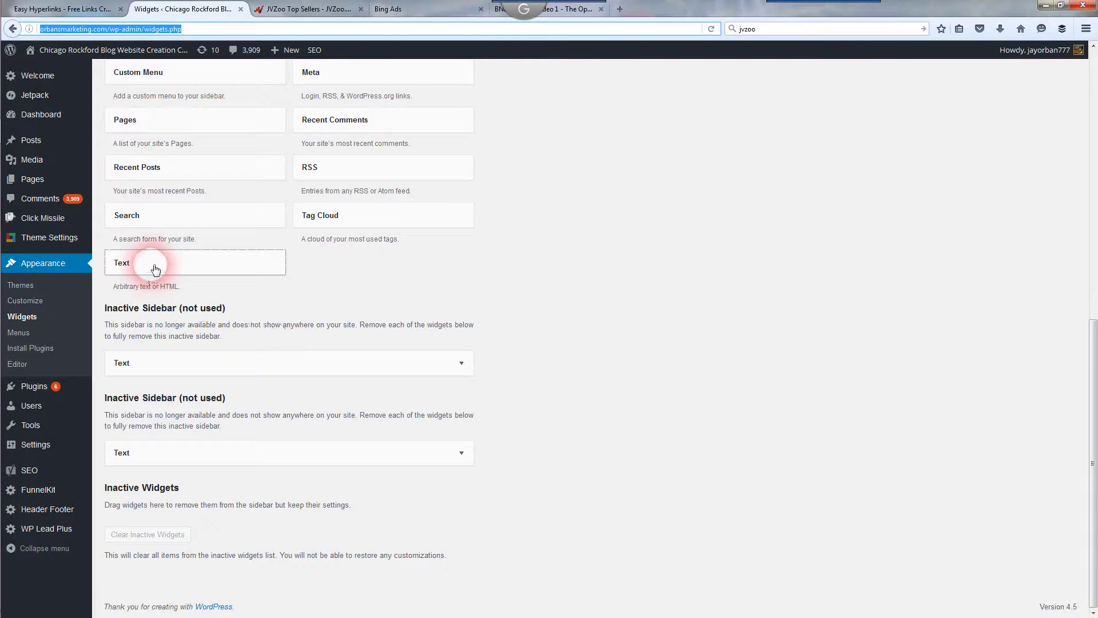
{"action": "left_click_drag", "start_coordinate": [153, 269], "coordinate": [576, 181]}
{"action": "scroll", "coordinate": [589, 252], "scroll_direction": "up", "scroll_amount": 6}
{"action": "scroll", "coordinate": [589, 255], "scroll_direction": "up", "scroll_amount": 3}
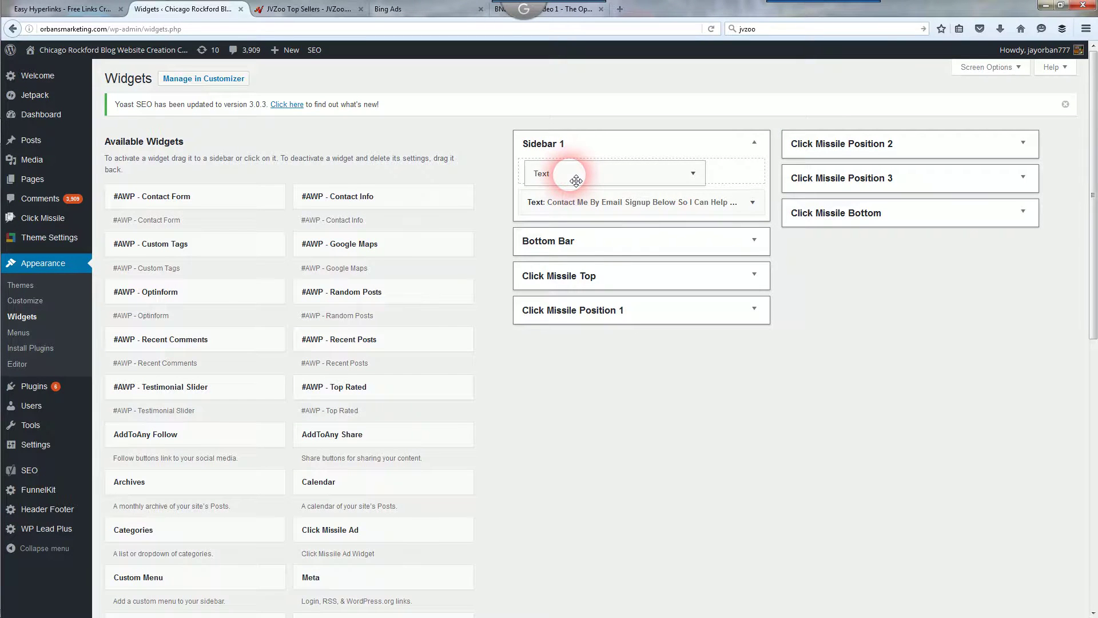
Drop the Text widget into Sidebar 1 and paste the affiliate HTML link into its content
{"action": "left_click_drag", "start_coordinate": [576, 181], "coordinate": [571, 172]}
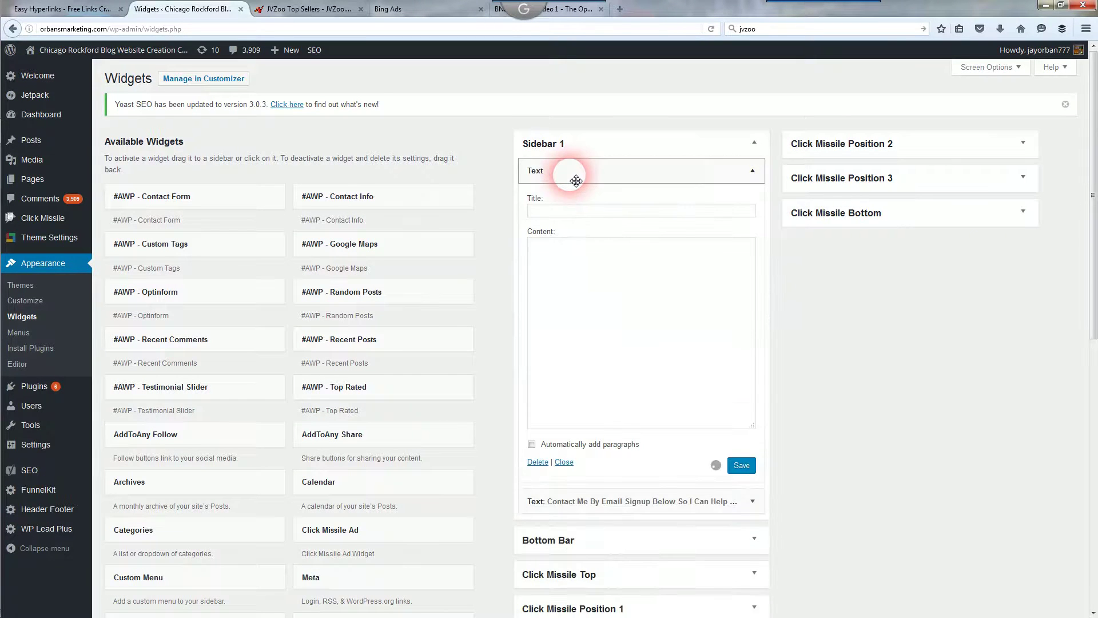
{"action": "right_click", "coordinate": [552, 255]}
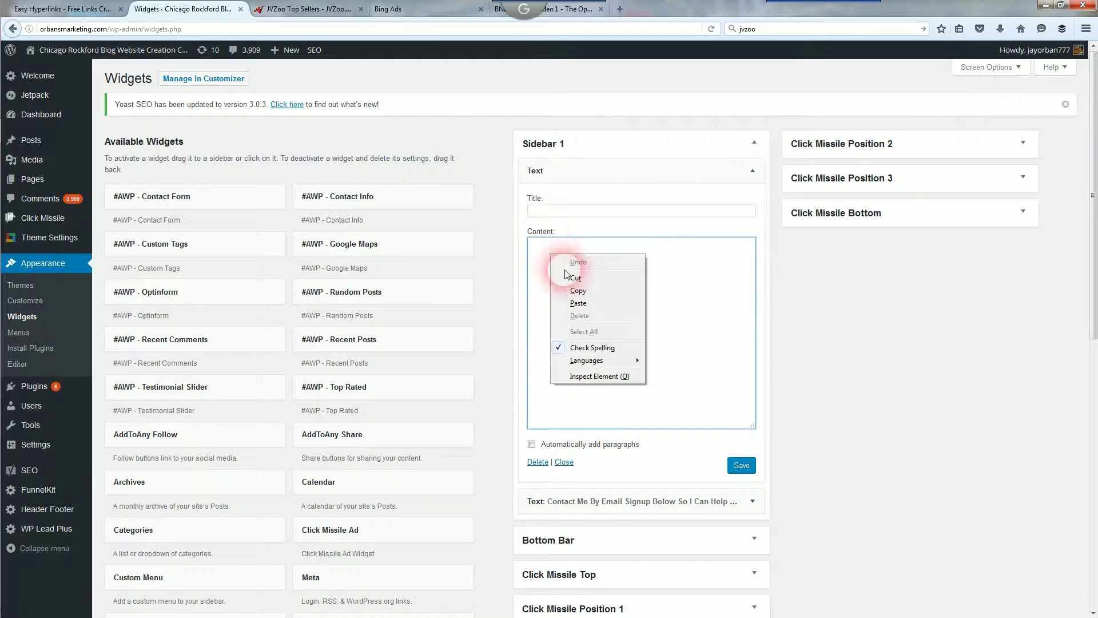
{"action": "left_click", "coordinate": [579, 304]}
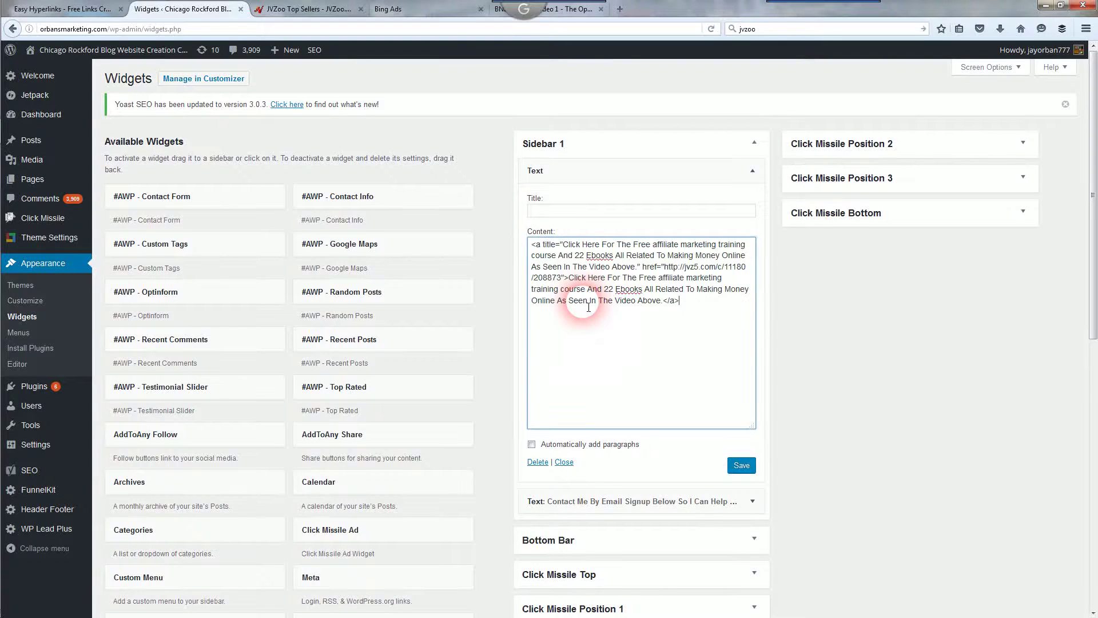
Title the widget 'Grab your free ebooks and affiliate bootcamp training course' and save it
{"action": "left_click", "coordinate": [543, 216]}
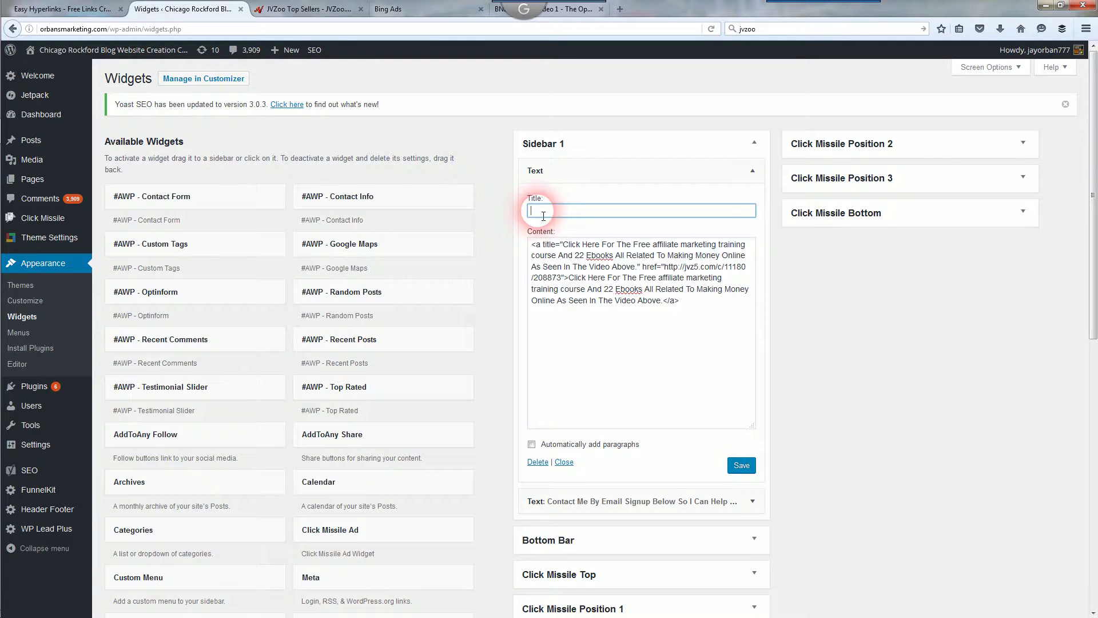
{"action": "type", "text": "Clic"}
{"action": "double_click", "coordinate": [544, 216]}
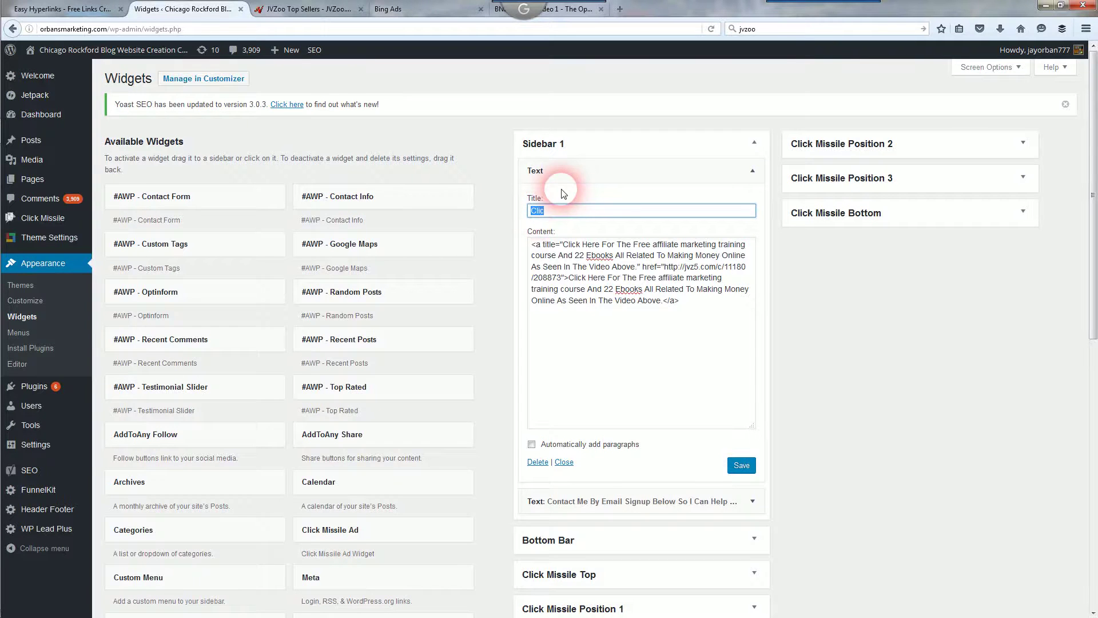
{"action": "key", "text": "BackSpace"}
{"action": "type", "text": "Grab your free ebooks and affi"}
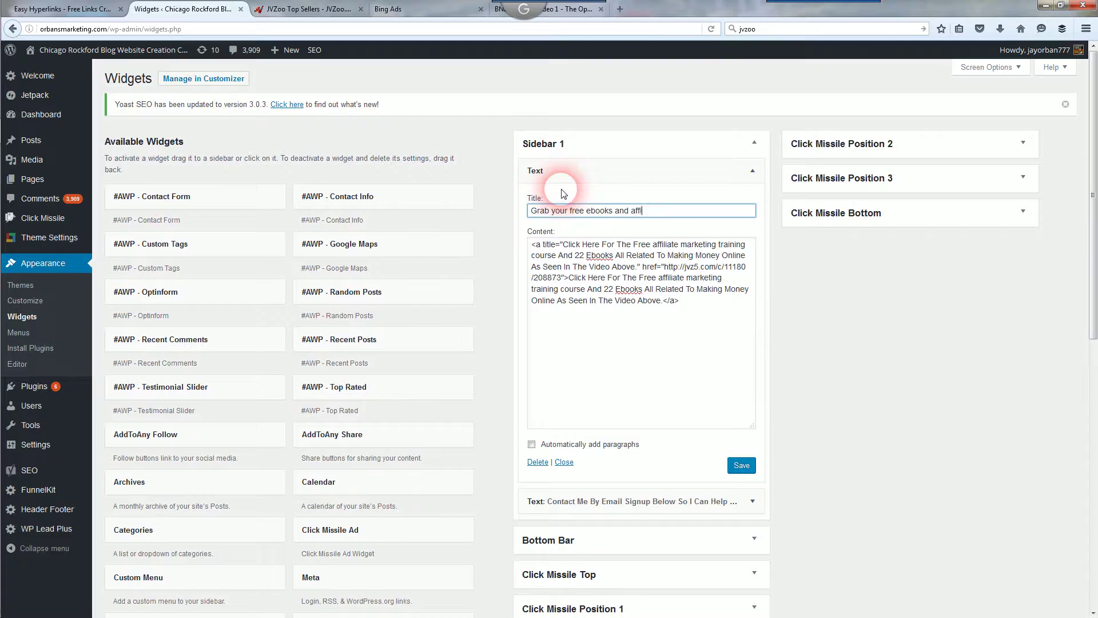
{"action": "type", "text": "liate bootcamp training"}
{"action": "type", "text": "course"}
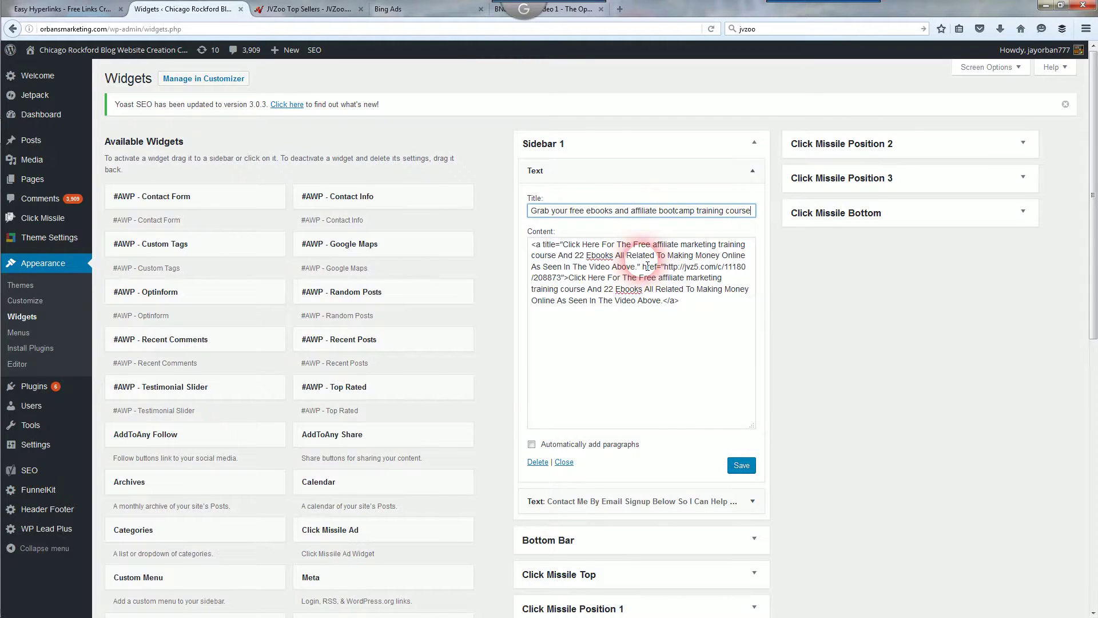
{"action": "left_click", "coordinate": [750, 468]}
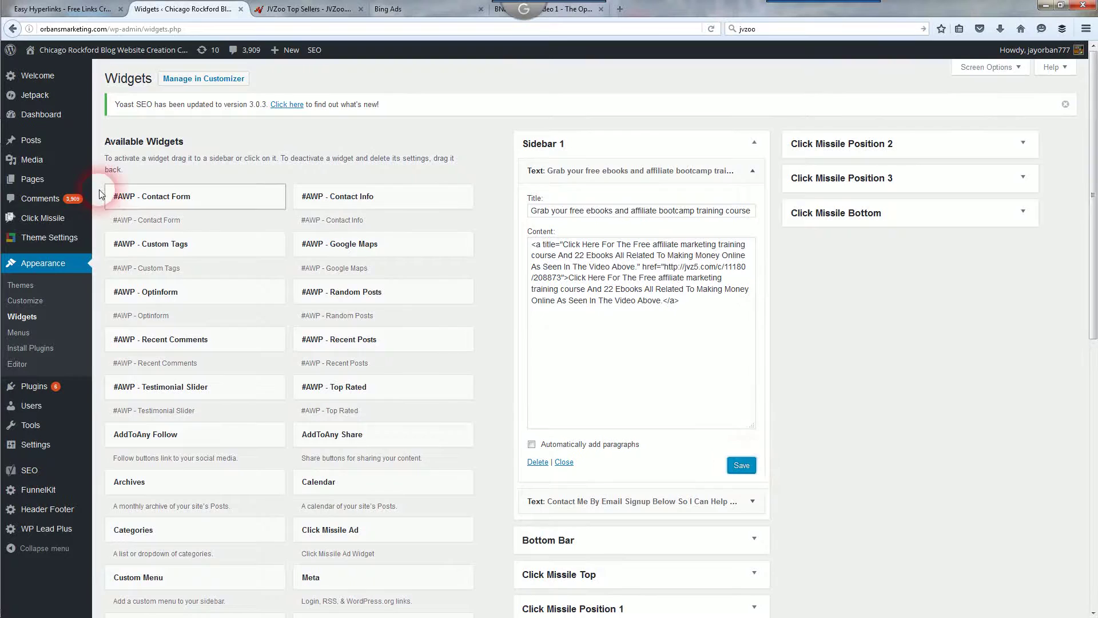
View the first post from All Posts on the live site
{"action": "mouse_move", "coordinate": [50, 144]}
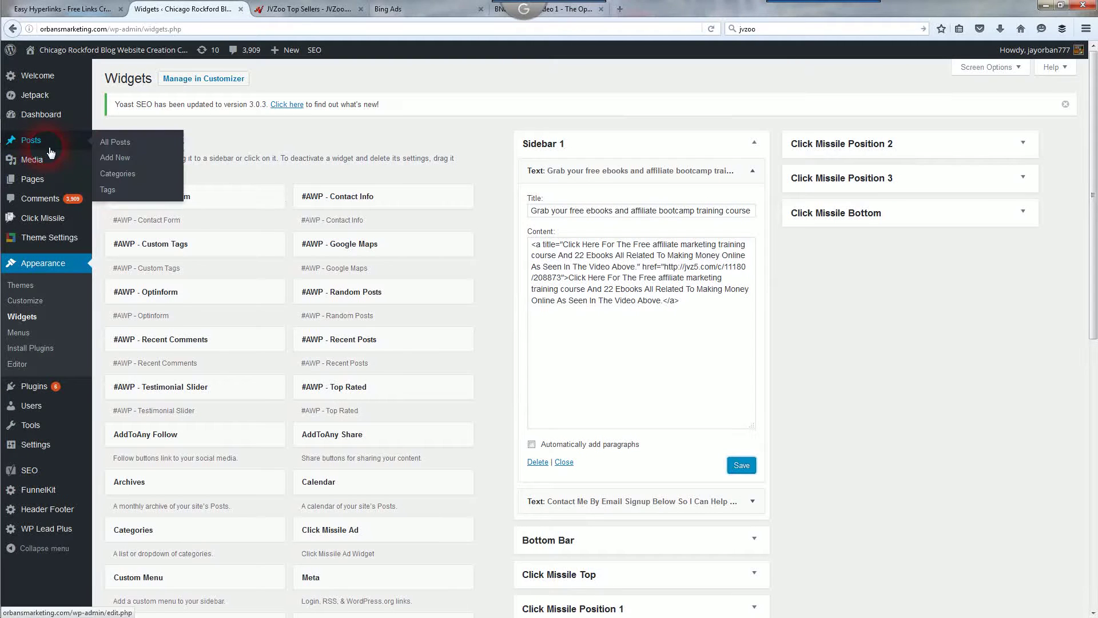
{"action": "left_click", "coordinate": [116, 144]}
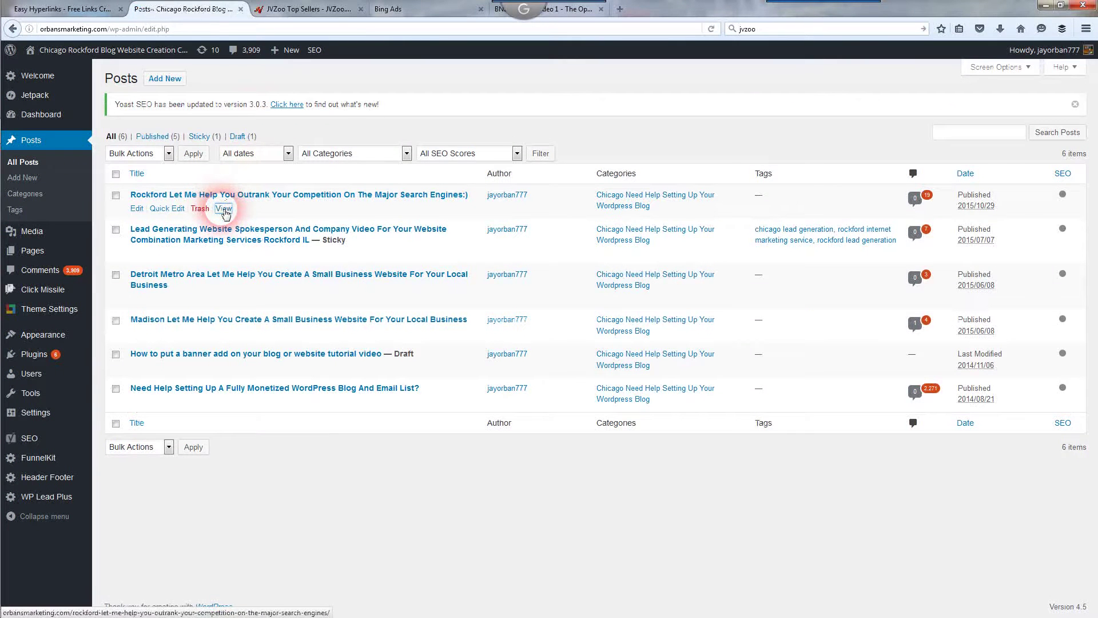
{"action": "left_click", "coordinate": [224, 209]}
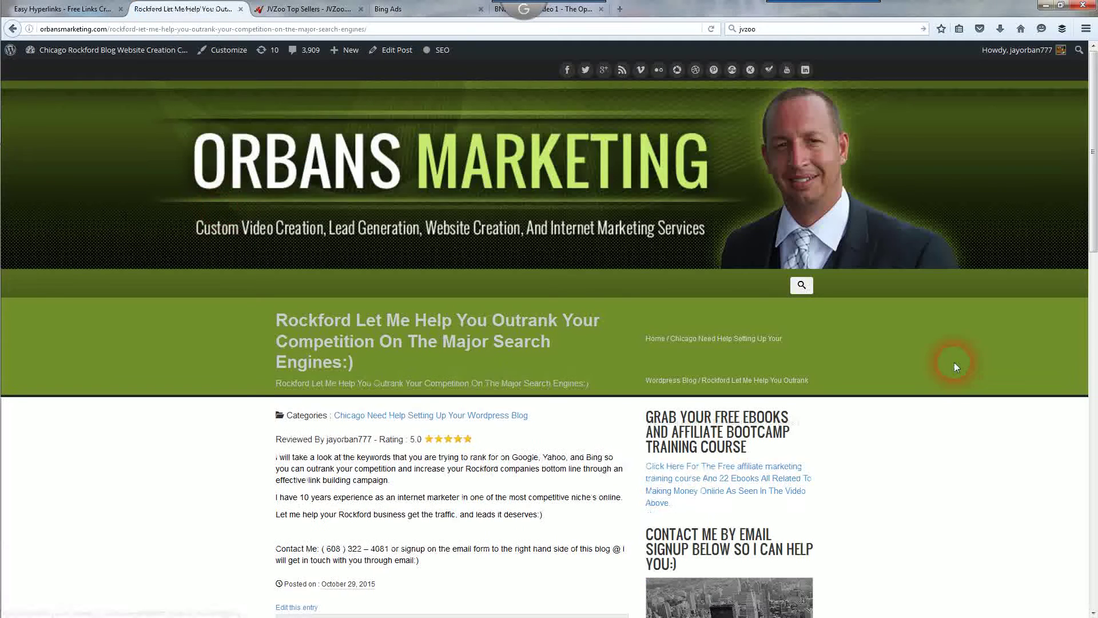
Follow the new sidebar ebooks link to the Designrr offer page, then return to the post
{"action": "scroll", "coordinate": [954, 366], "scroll_direction": "down", "scroll_amount": 3}
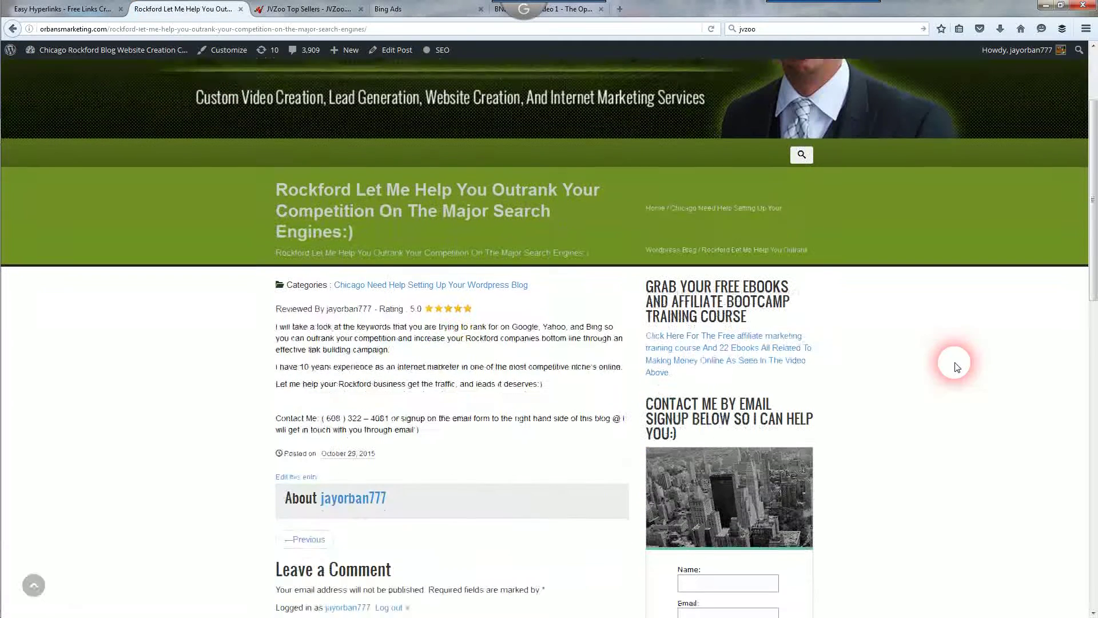
{"action": "left_click", "coordinate": [741, 344]}
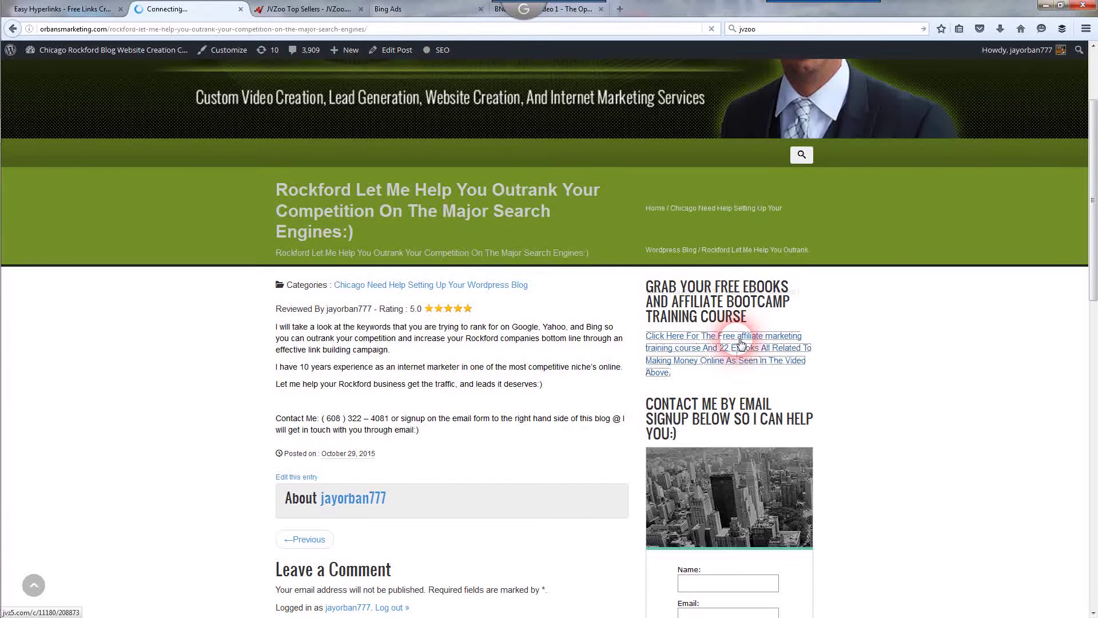
{"action": "left_click", "coordinate": [13, 30]}
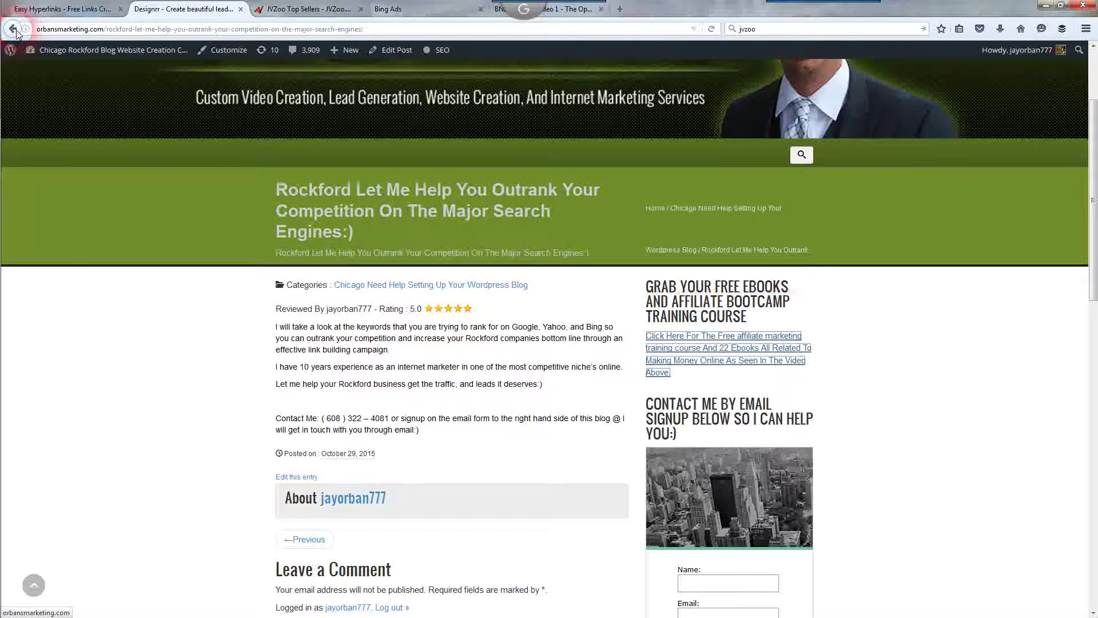
Back in Easy Hyperlinks, delete the old affiliate URL from the Target URL field
{"action": "left_click", "coordinate": [896, 350]}
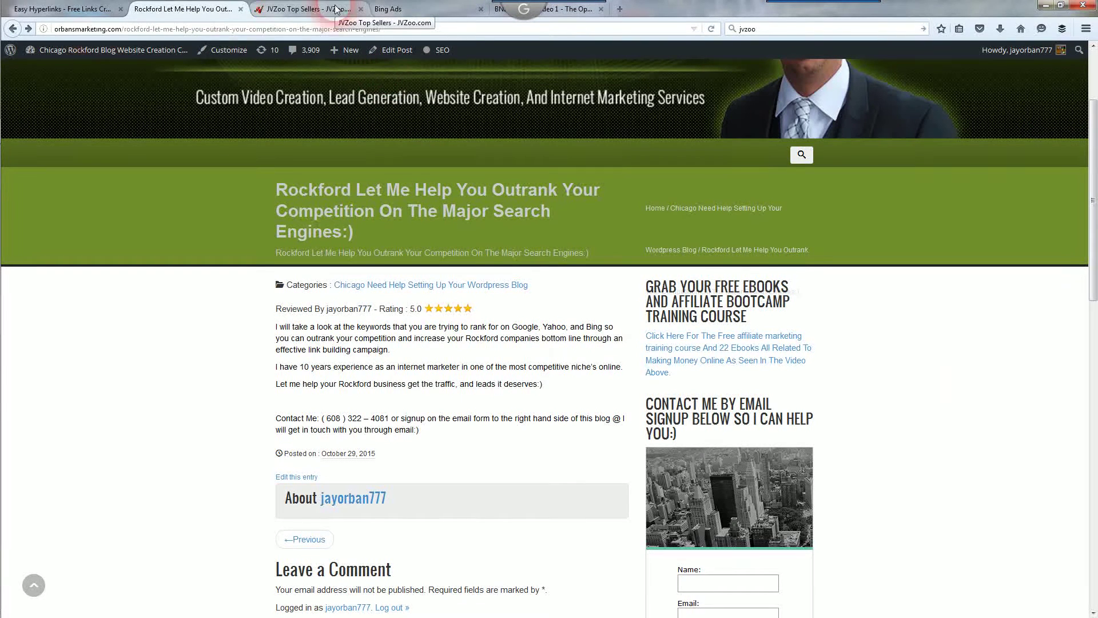
{"action": "left_click", "coordinate": [60, 10]}
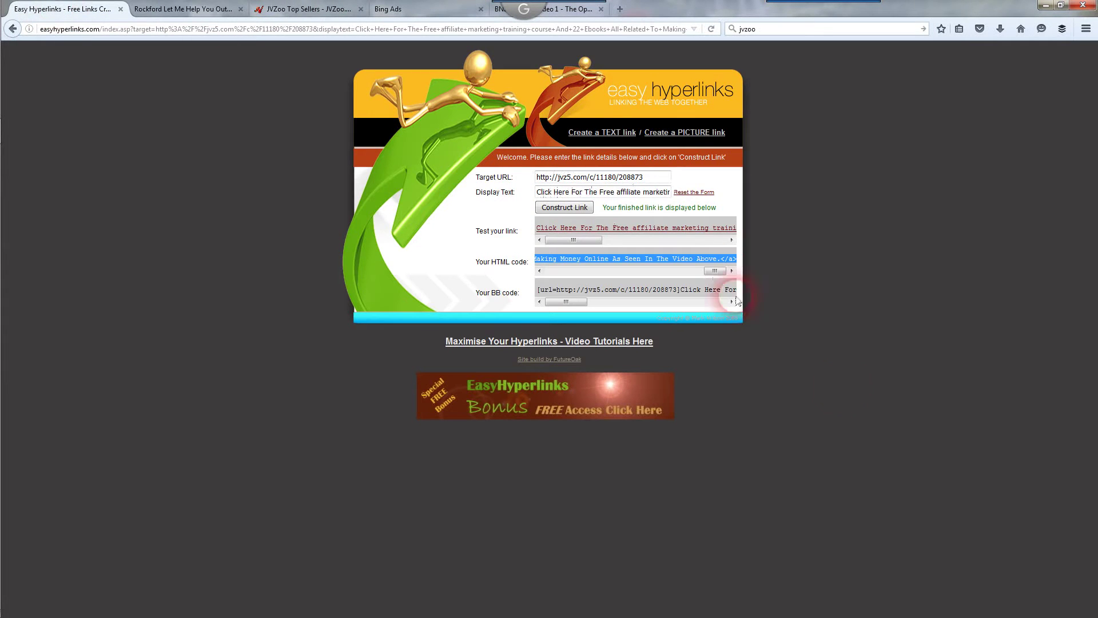
{"action": "left_click", "coordinate": [845, 394]}
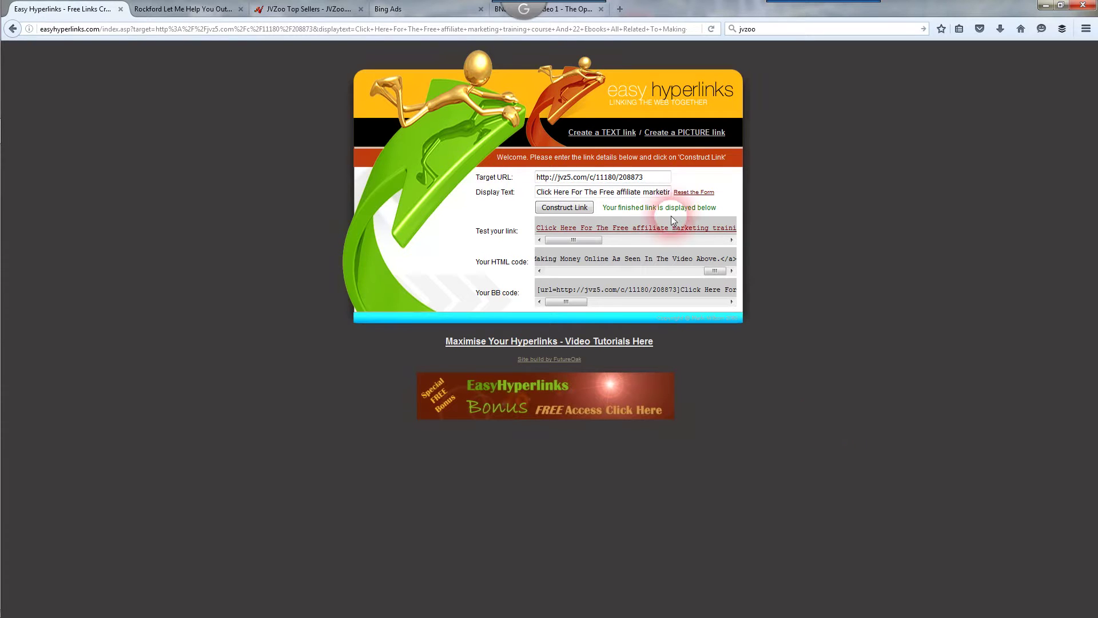
{"action": "left_click_drag", "start_coordinate": [666, 177], "coordinate": [536, 181]}
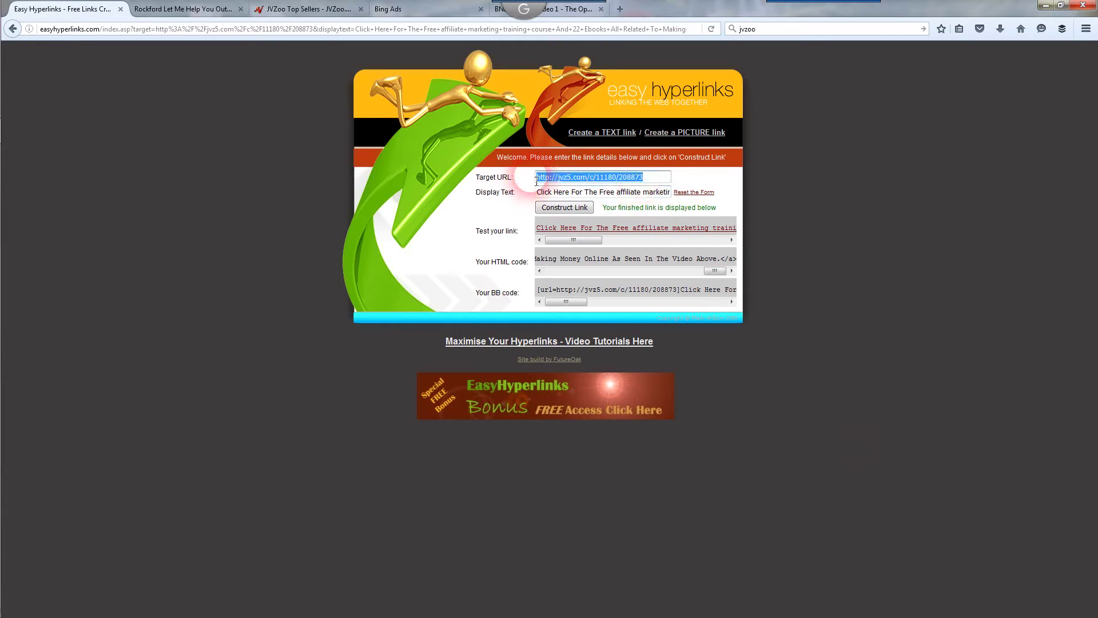
{"action": "key", "text": "BackSpace"}
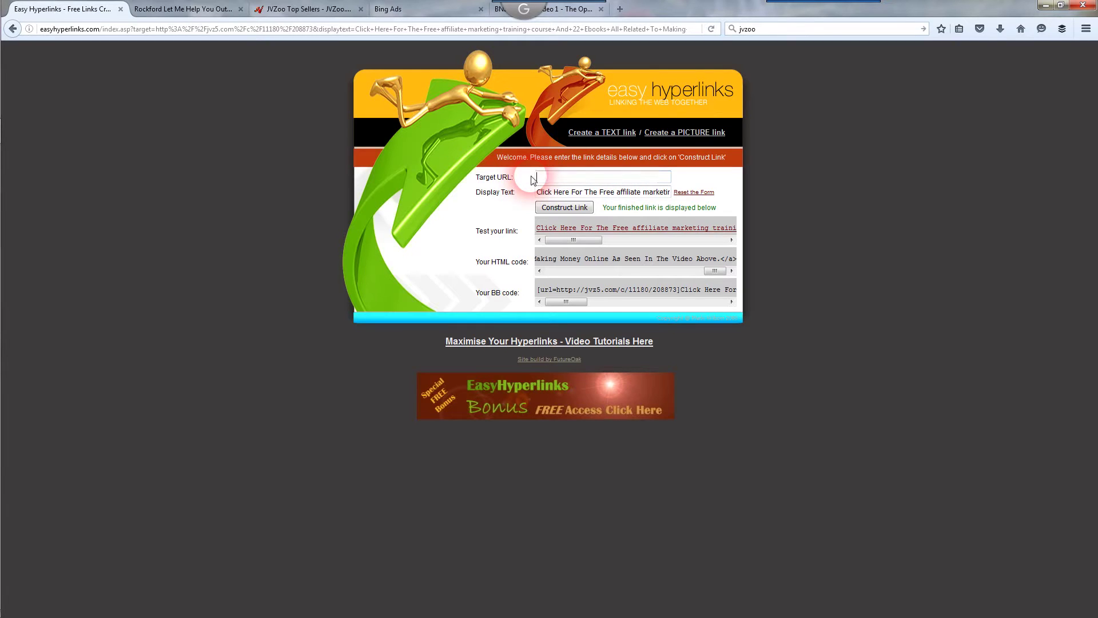